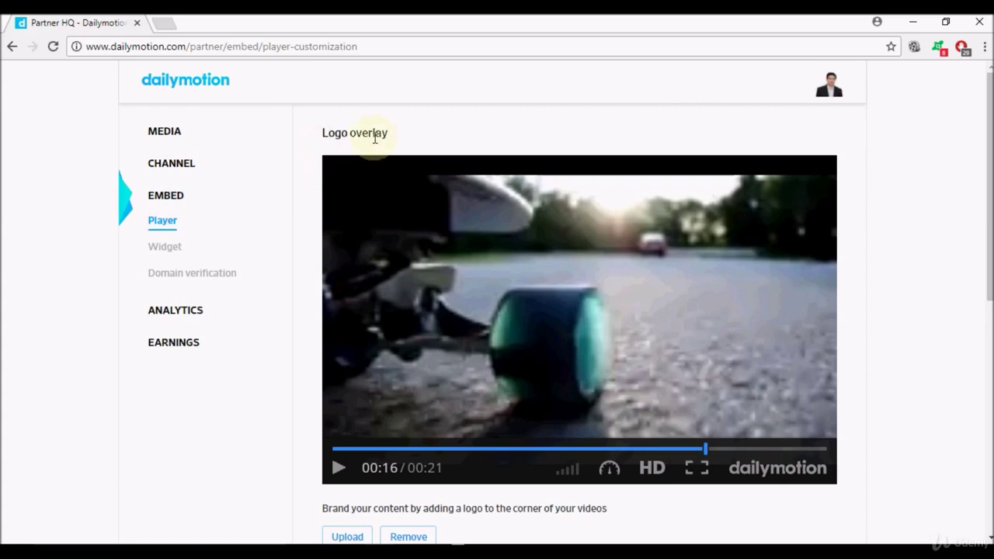
Open the Widget section under Embed and begin creating a new widget
drag(991, 221, 991, 245)
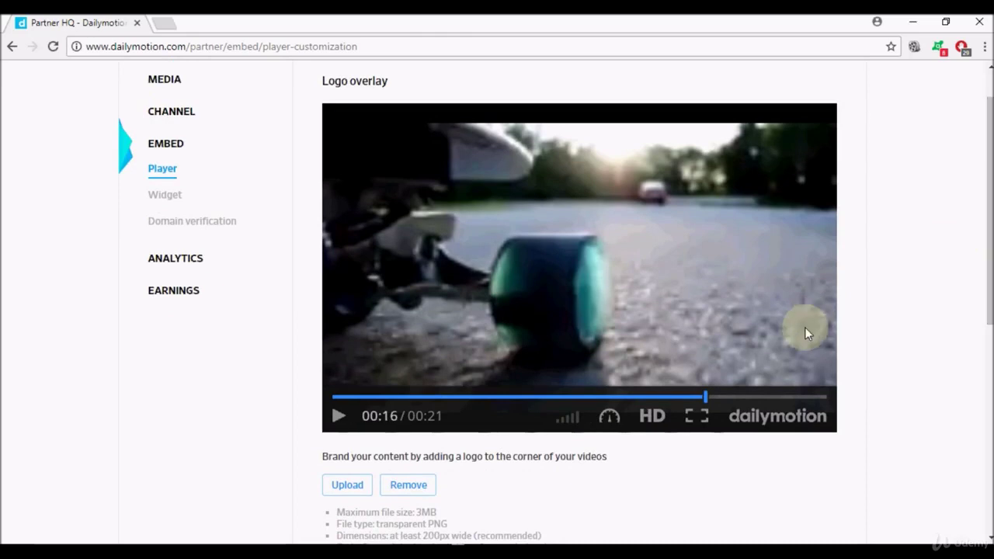
drag(990, 268, 990, 299)
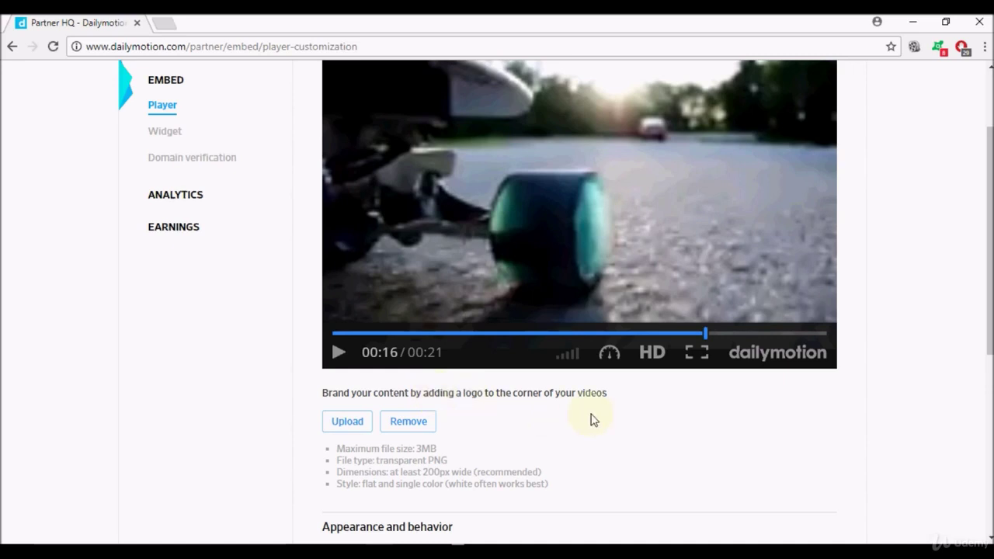
drag(990, 237, 991, 264)
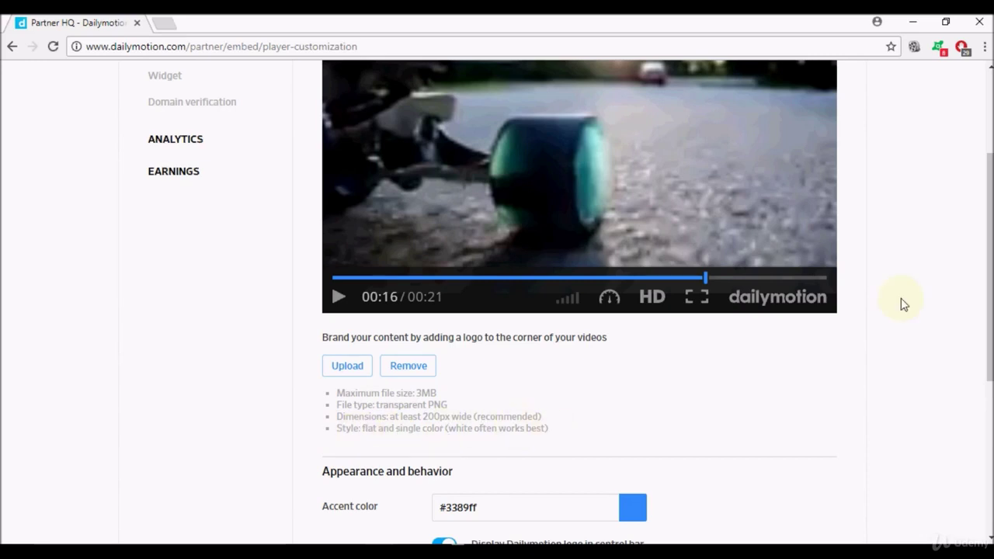
drag(989, 313, 985, 389)
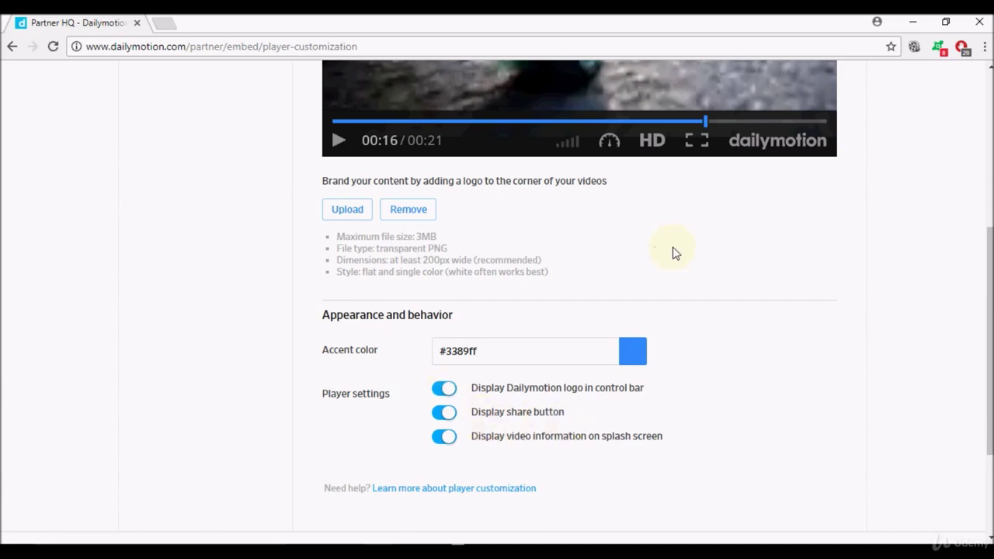
mouse_move(989, 318)
mouse_down()
mouse_move(988, 185)
mouse_move(988, 327)
mouse_up()
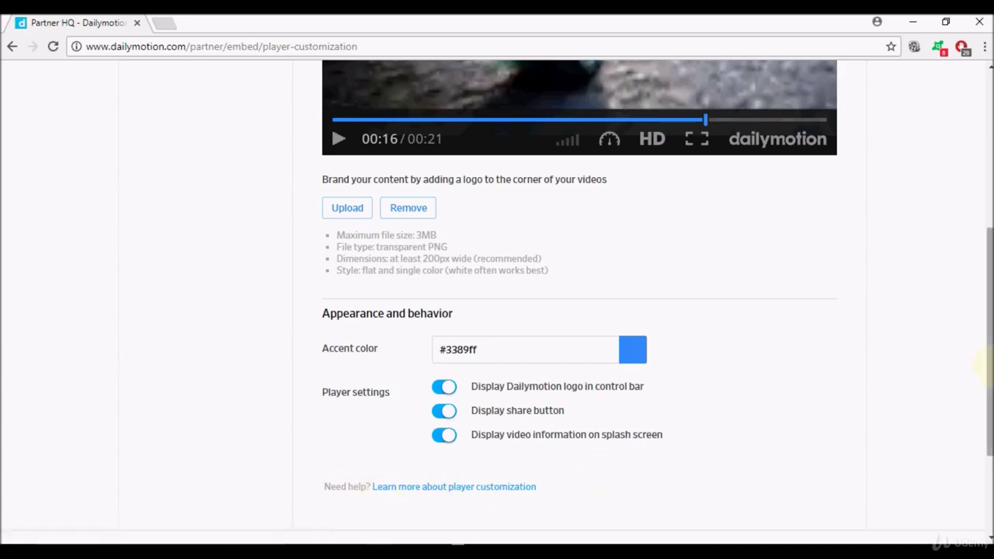
scroll(988, 341, up, 3)
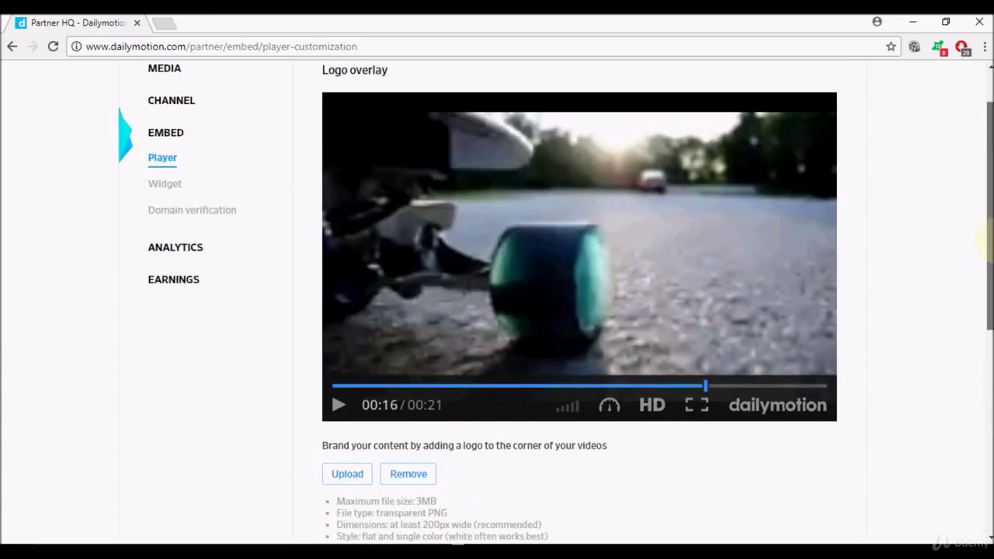
scroll(990, 245, down, 1)
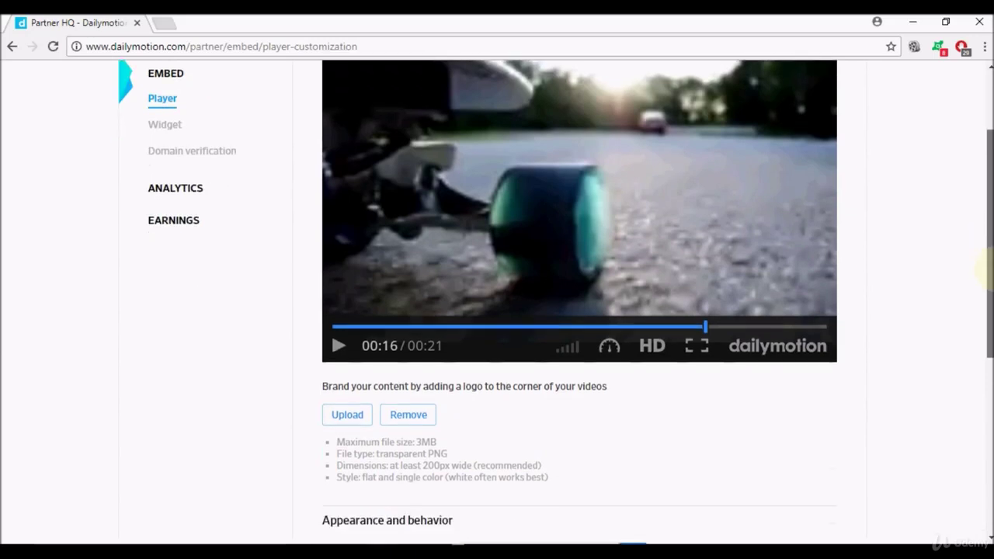
drag(988, 263, 987, 240)
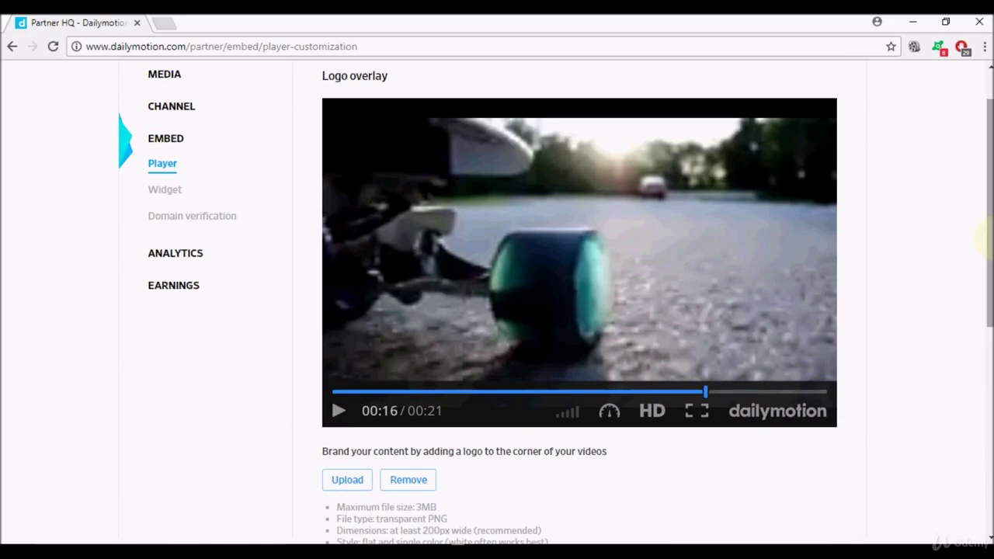
drag(987, 243, 986, 301)
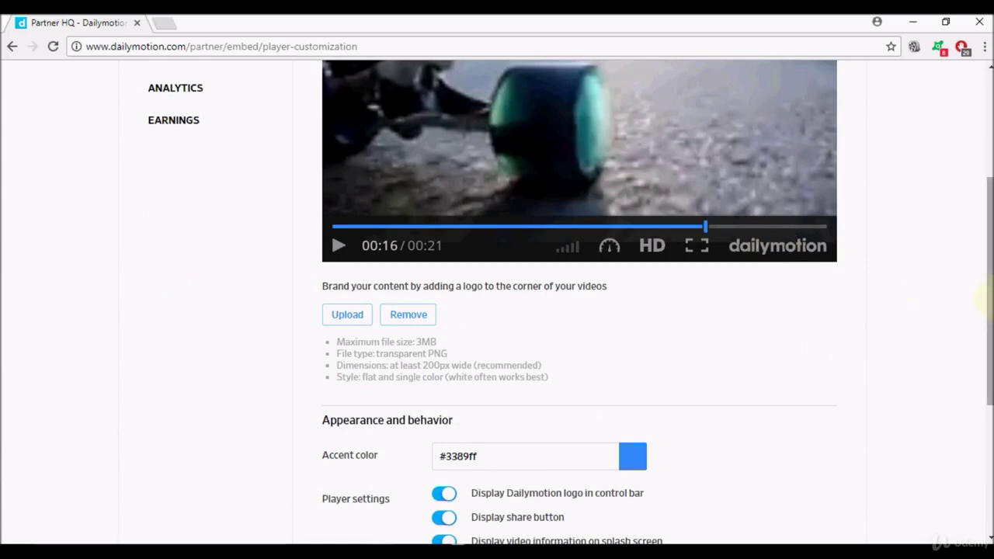
mouse_move(985, 299)
mouse_down()
mouse_move(985, 344)
mouse_move(985, 285)
mouse_up()
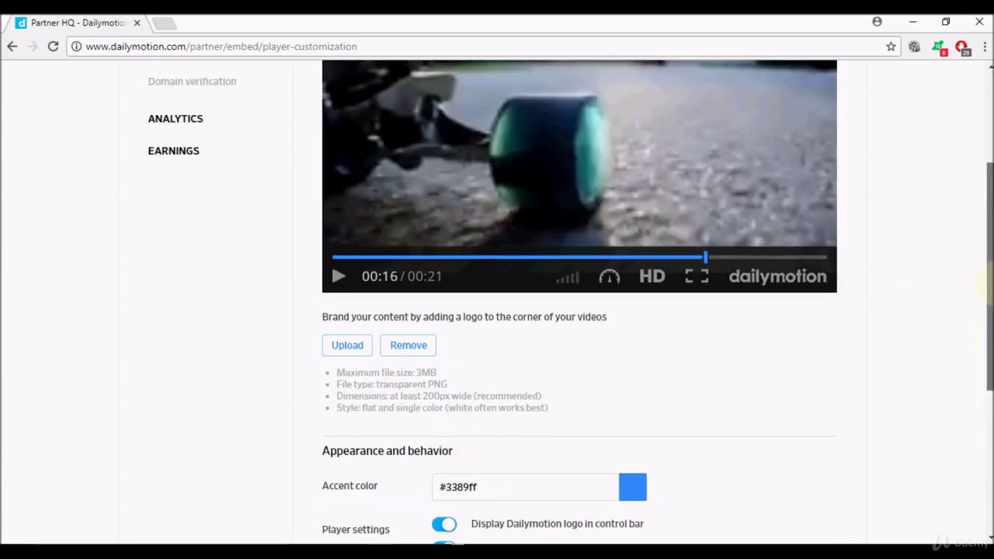
scroll(571, 303, up, 3)
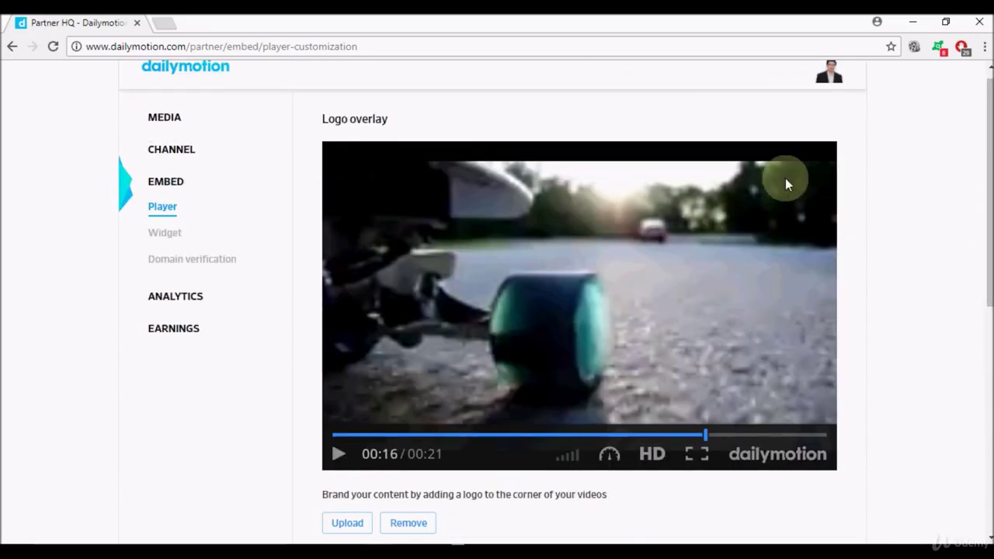
click(164, 233)
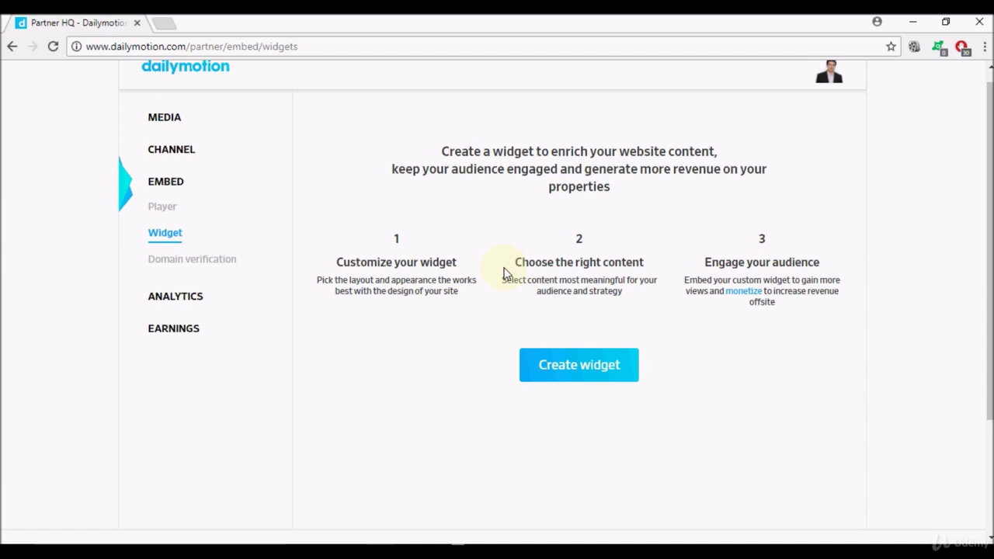
click(544, 376)
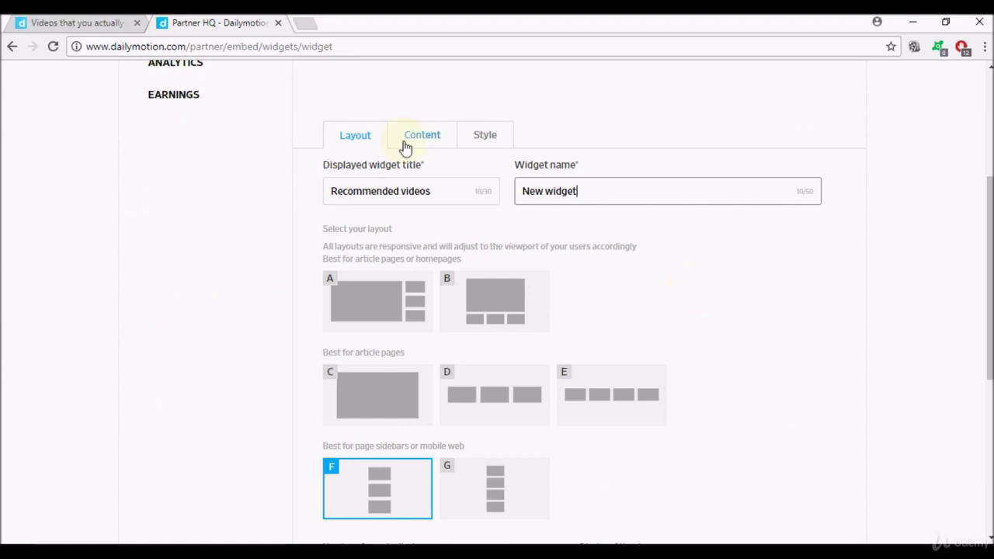
Try layout A, then choose layout B for the new 'Recommended videos' widget
click(376, 288)
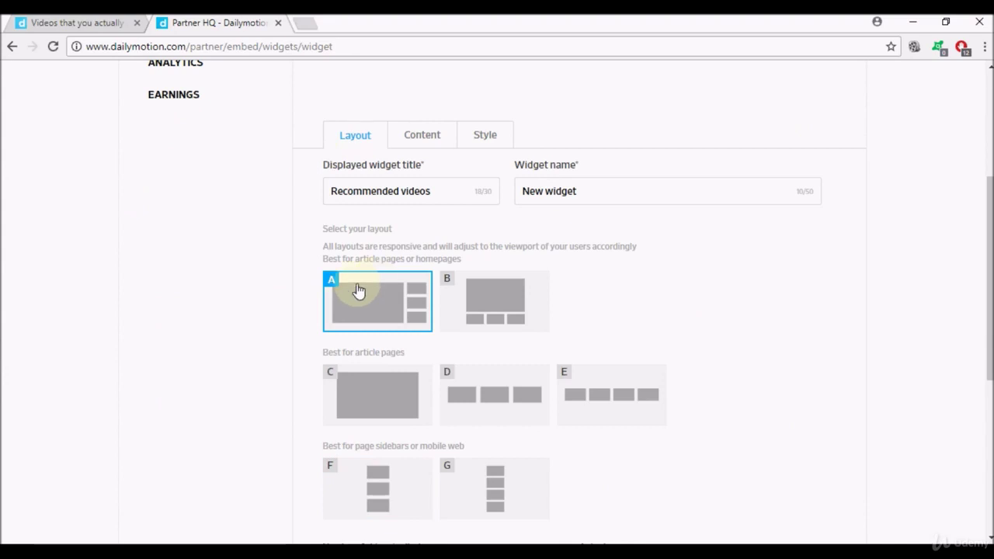
click(466, 294)
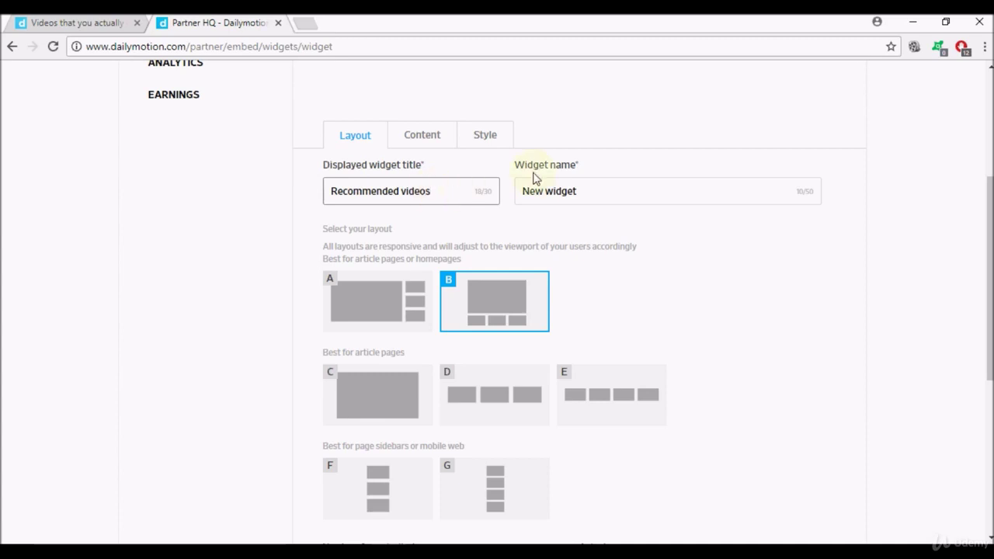
click(596, 192)
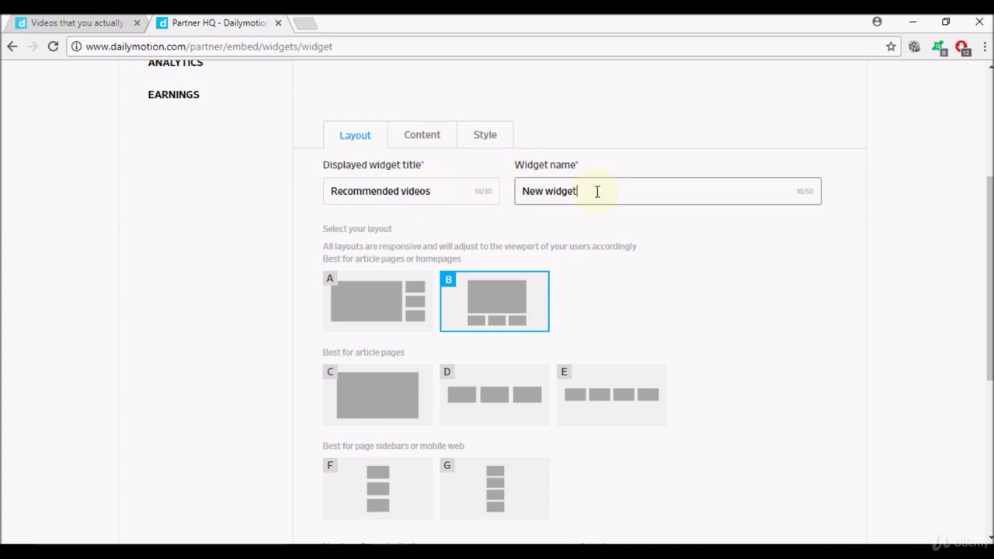
Compare layouts A, B and C, settling on layout F for the widget
scroll(983, 279, down, 1)
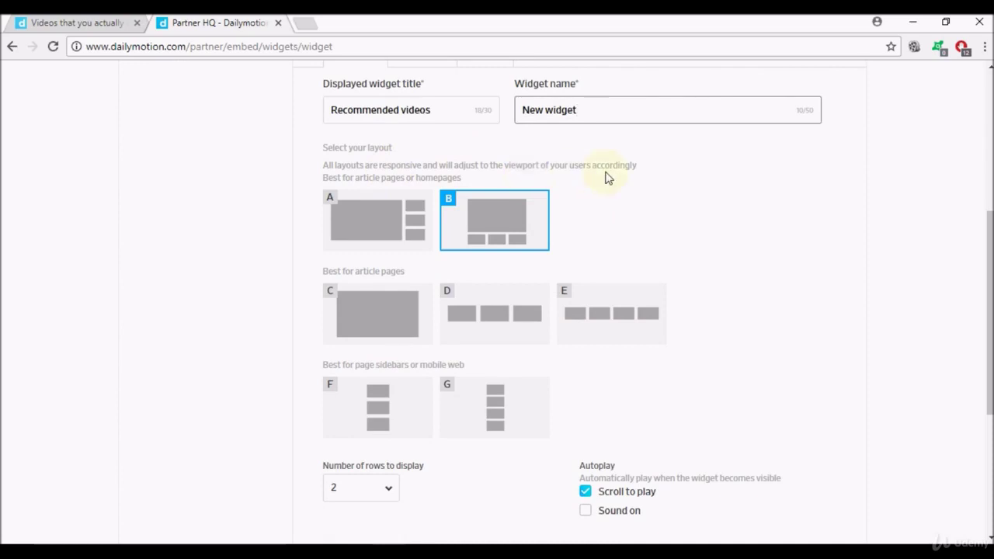
click(347, 222)
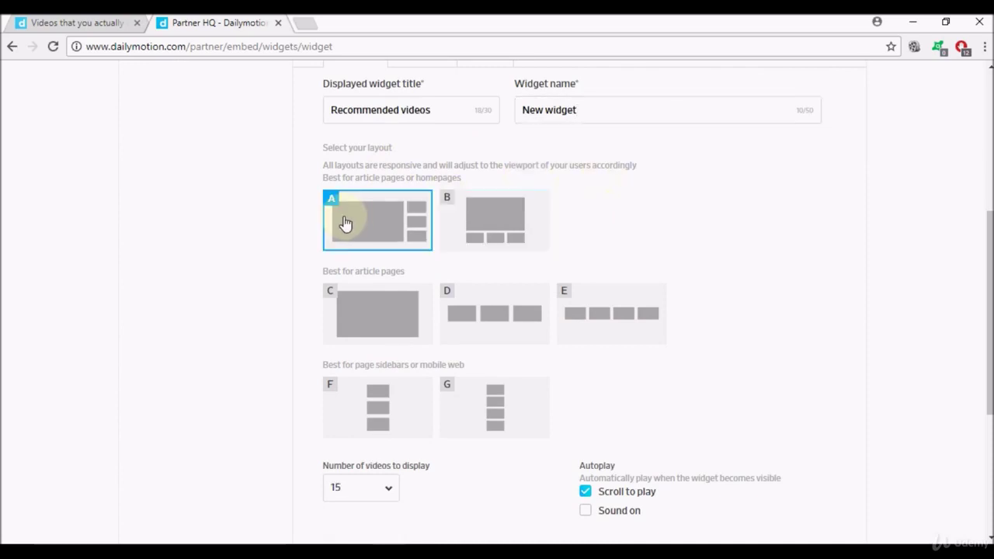
click(483, 225)
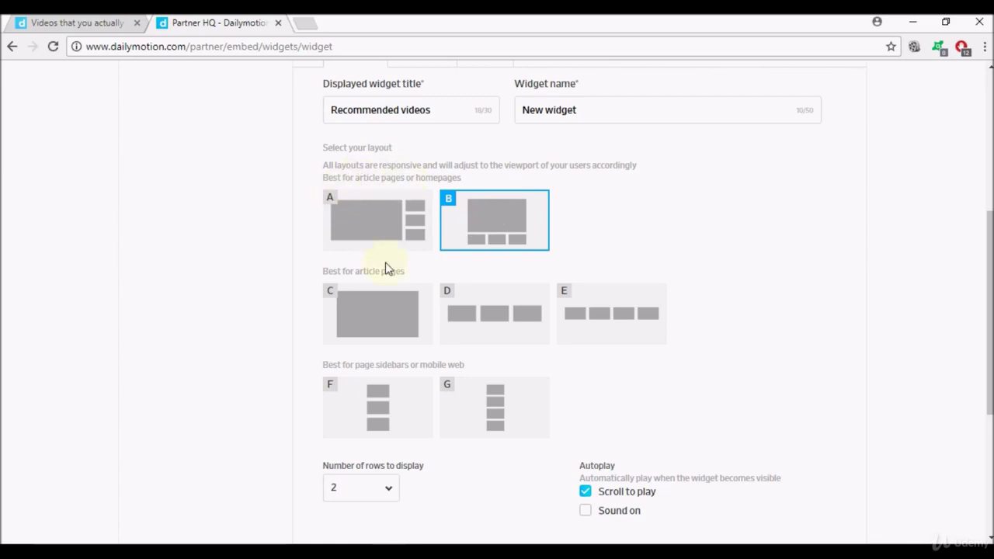
click(386, 316)
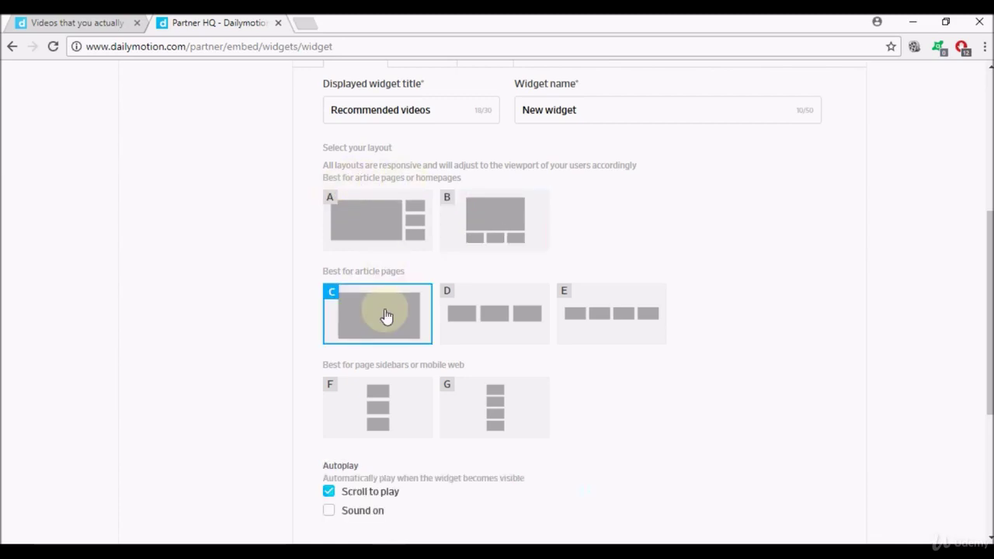
click(387, 400)
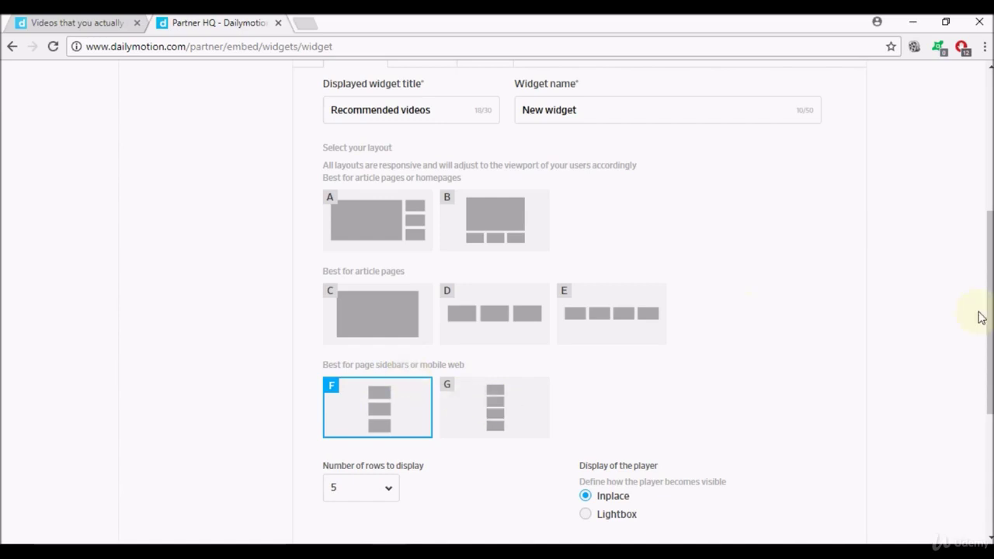
Set the number of rows to display to 1
scroll(987, 309, down, 2)
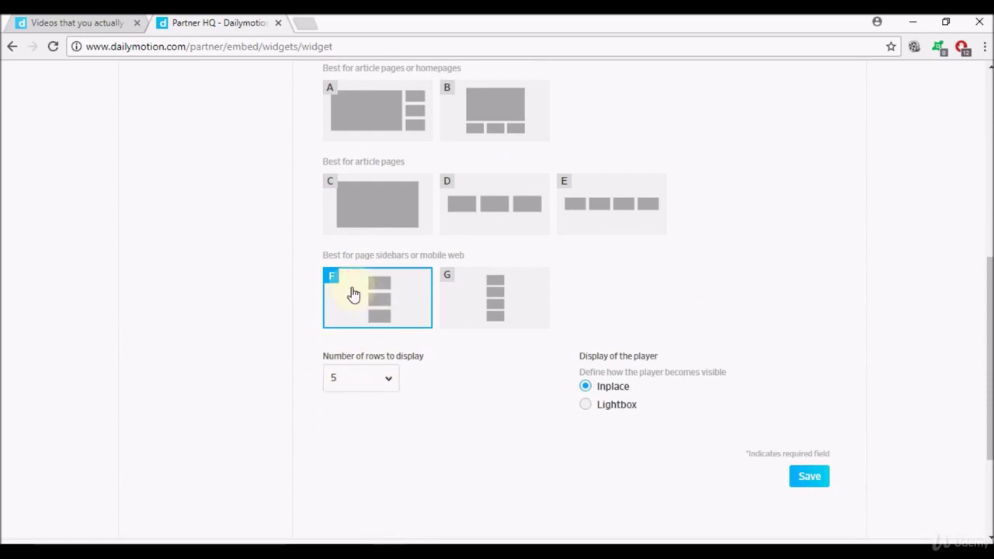
click(390, 380)
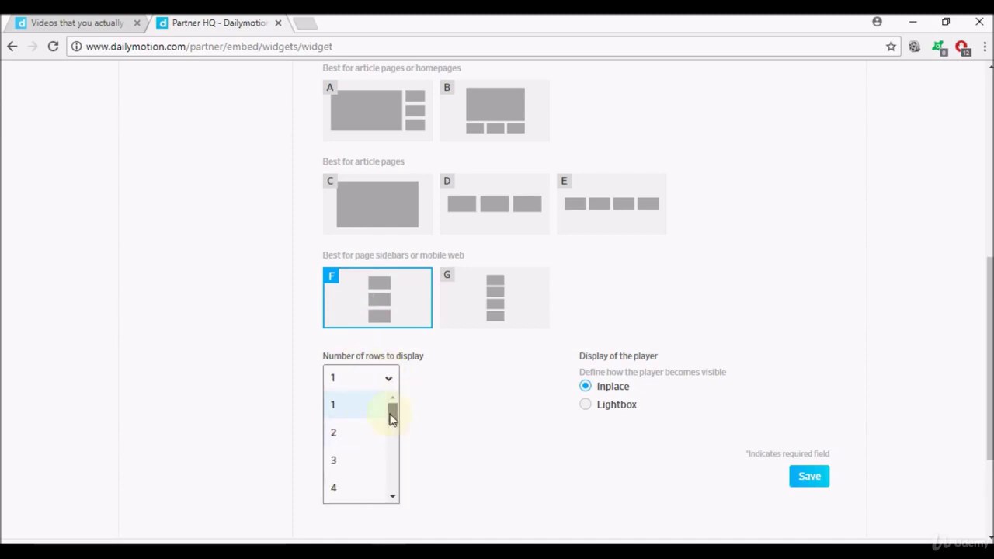
click(445, 404)
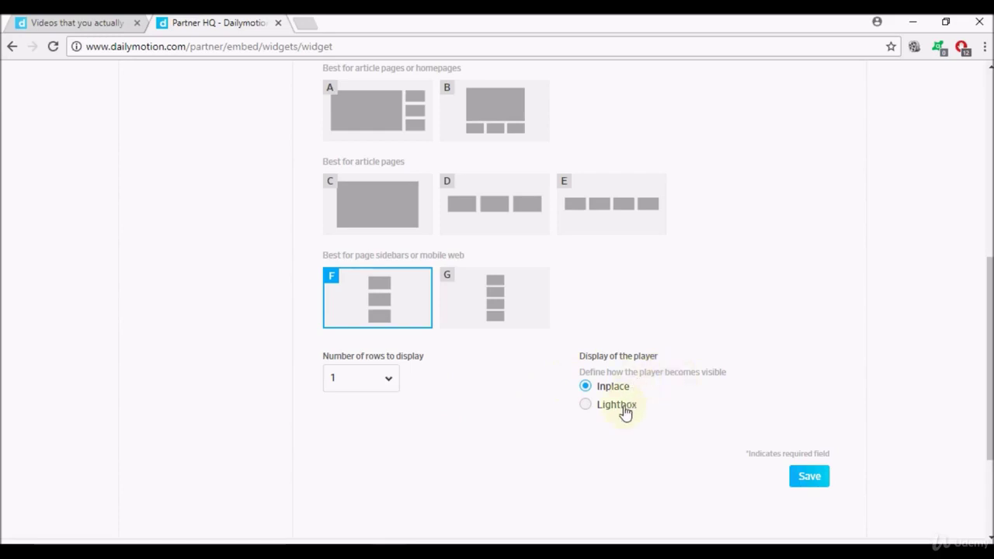
scroll(987, 294, up, 2)
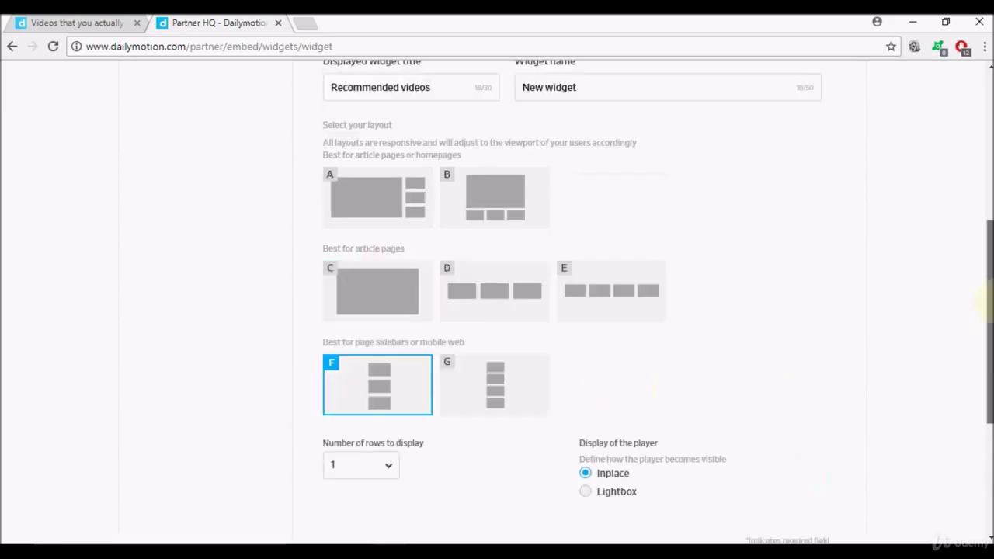
drag(983, 299, 983, 205)
scroll(983, 206, down, 1)
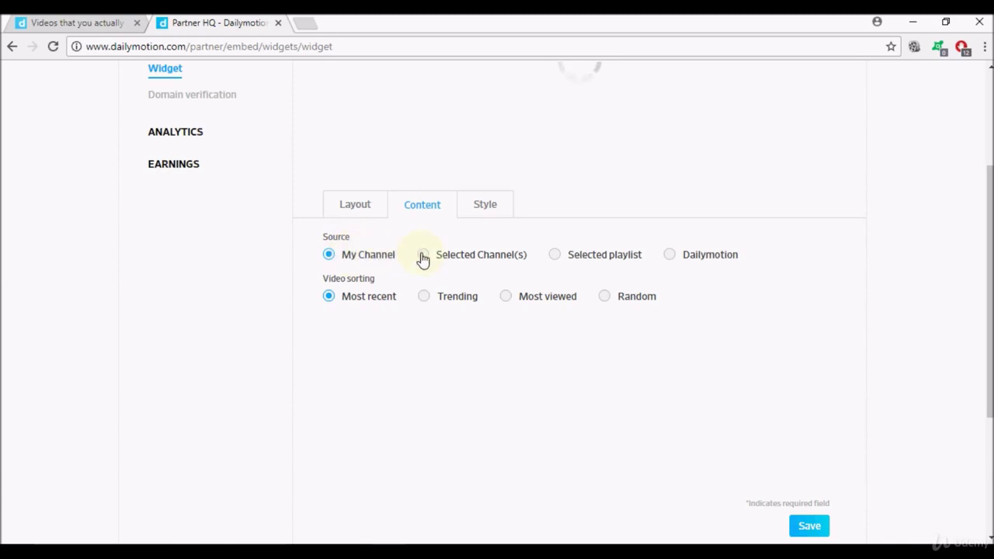
Search playlists for 'testing', clear the search, then set the source to Dailymotion
click(554, 256)
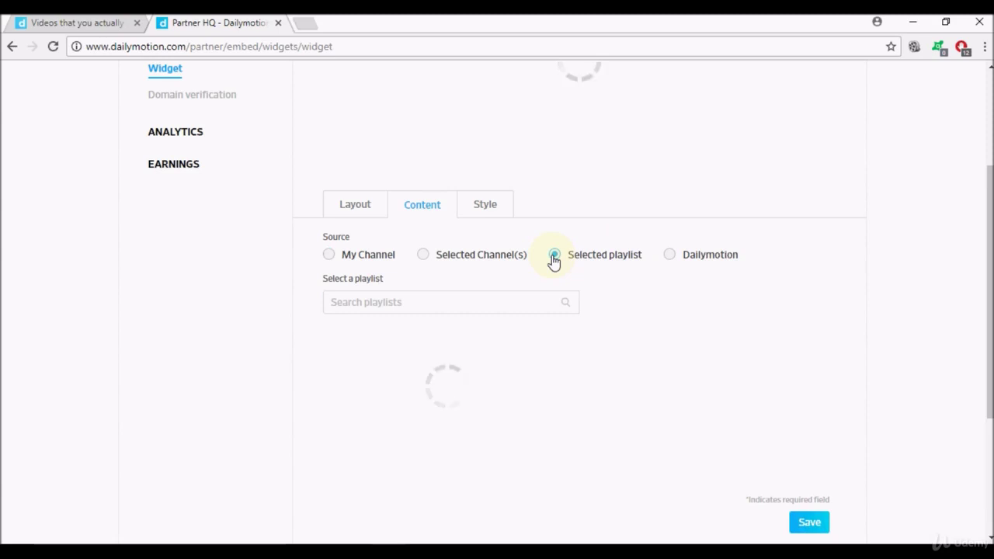
click(419, 303)
text(testing)
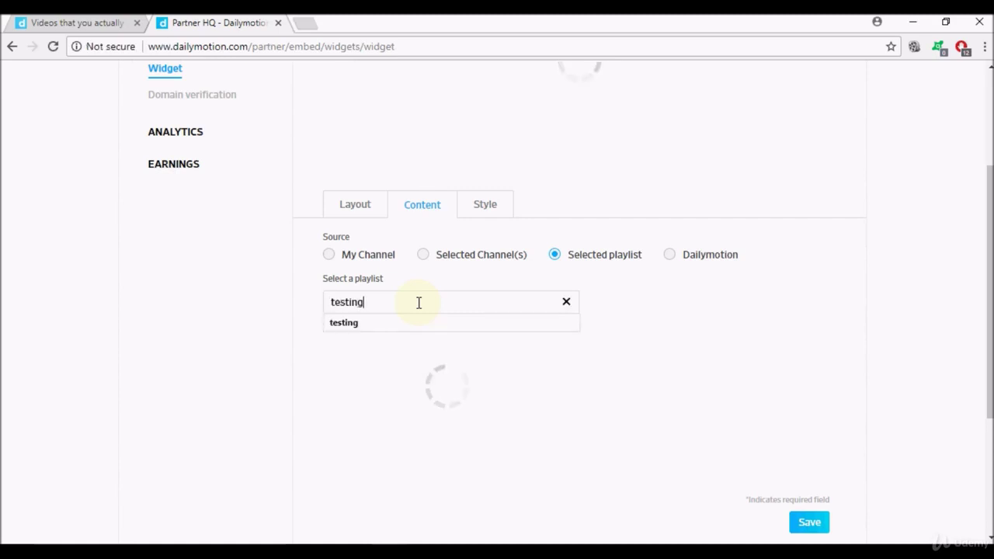
click(428, 330)
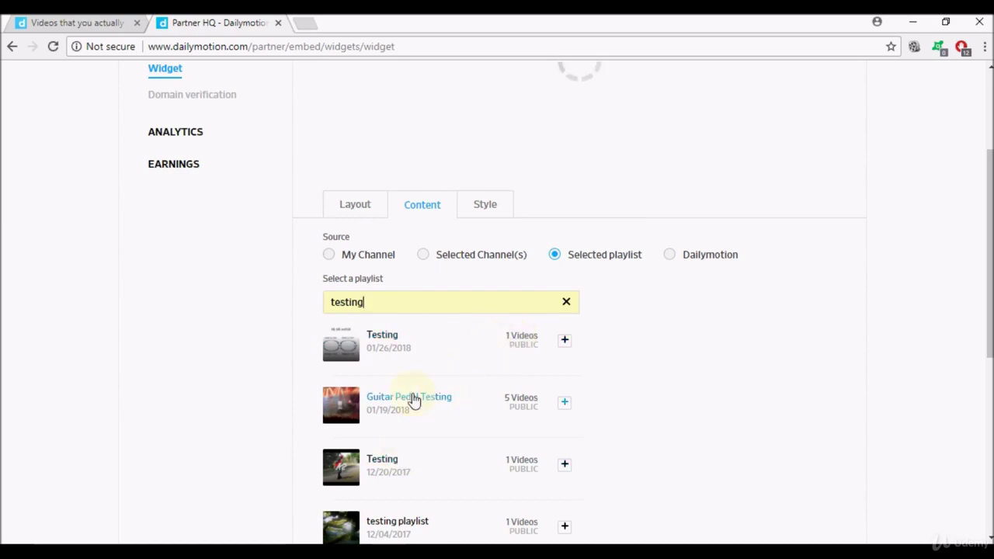
click(566, 302)
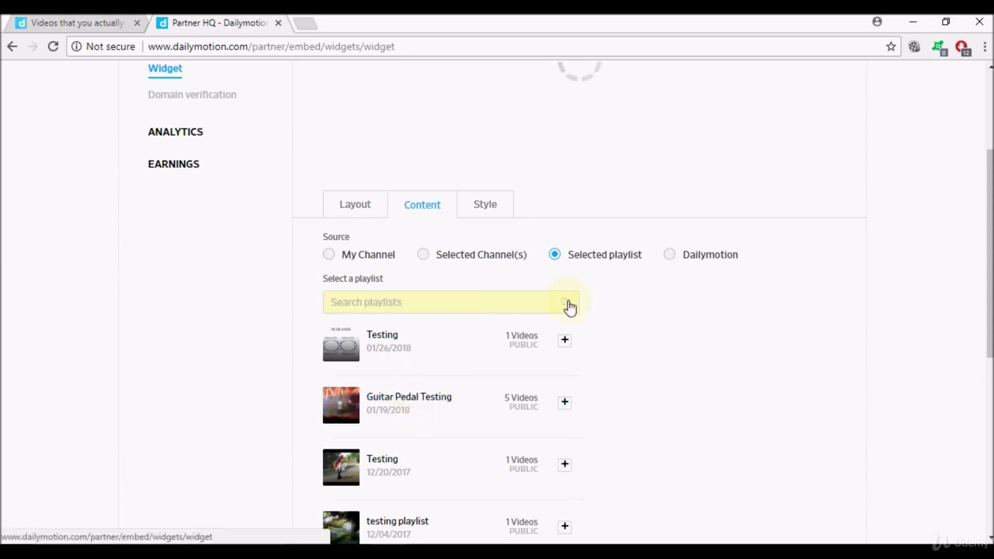
click(669, 257)
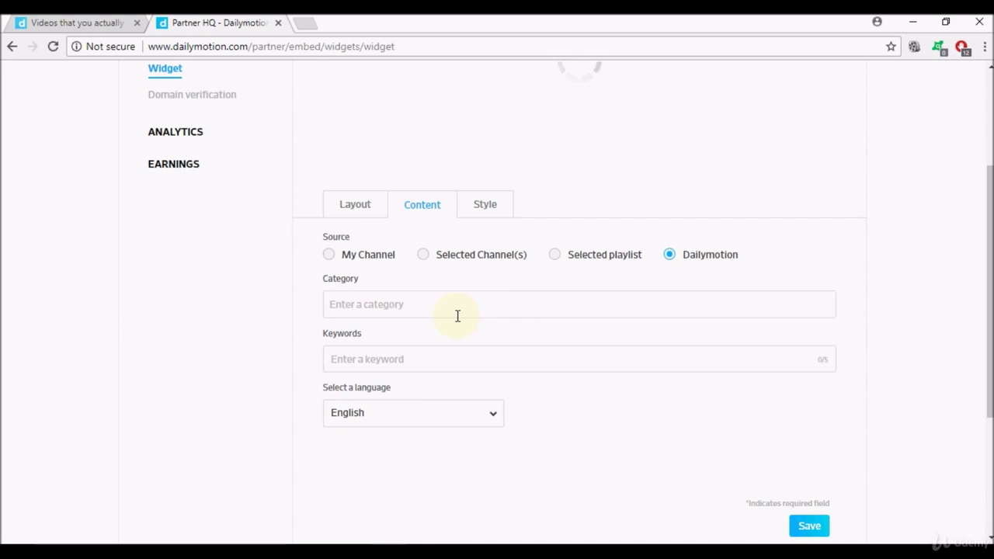
Set the widget's video category to Animals, leaving keywords empty
click(435, 308)
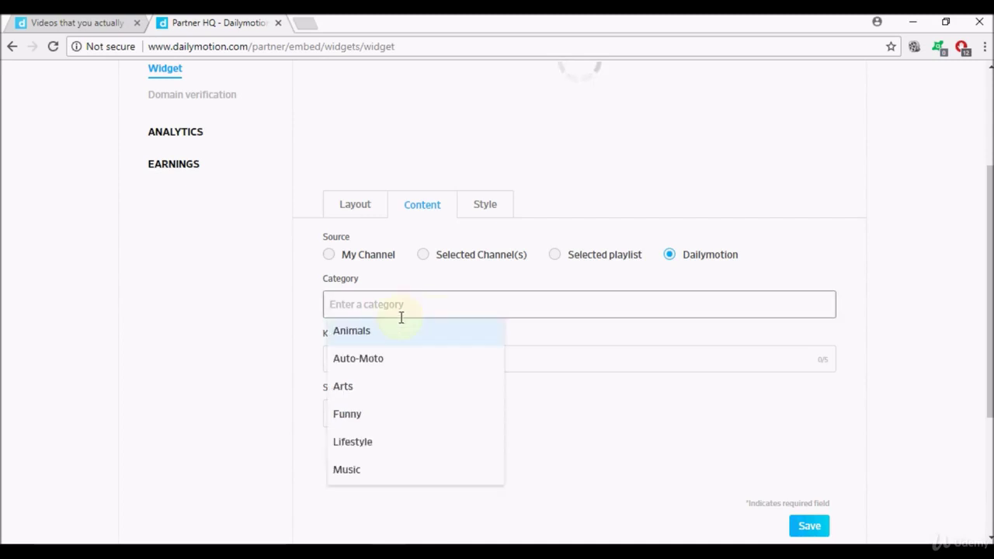
click(351, 332)
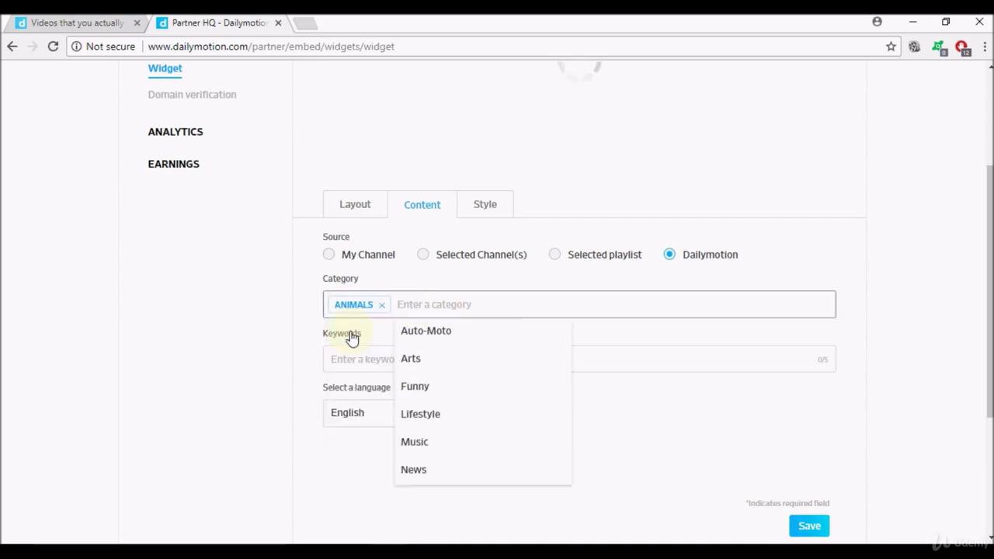
click(350, 357)
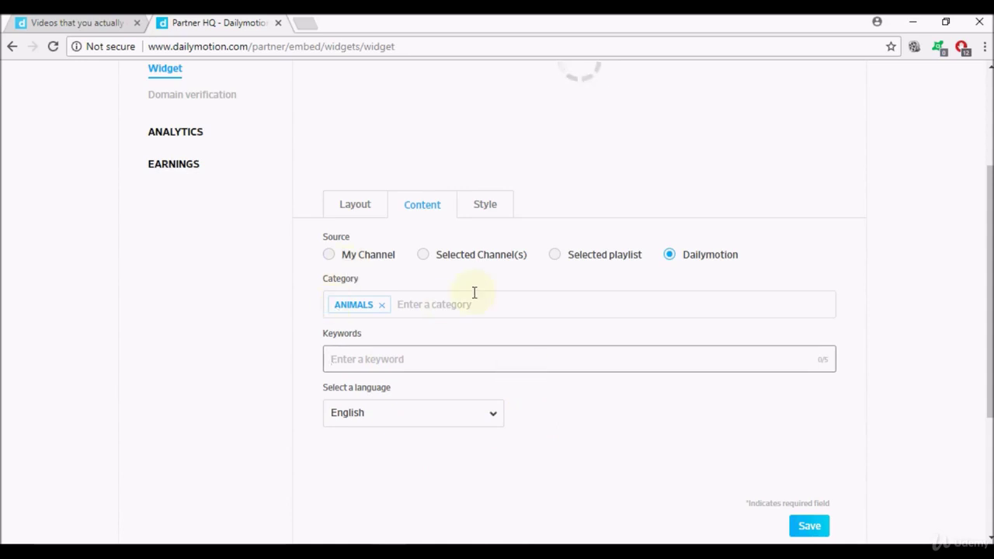
Switch the widget's source back to My Channel with Most recent sorting
click(328, 259)
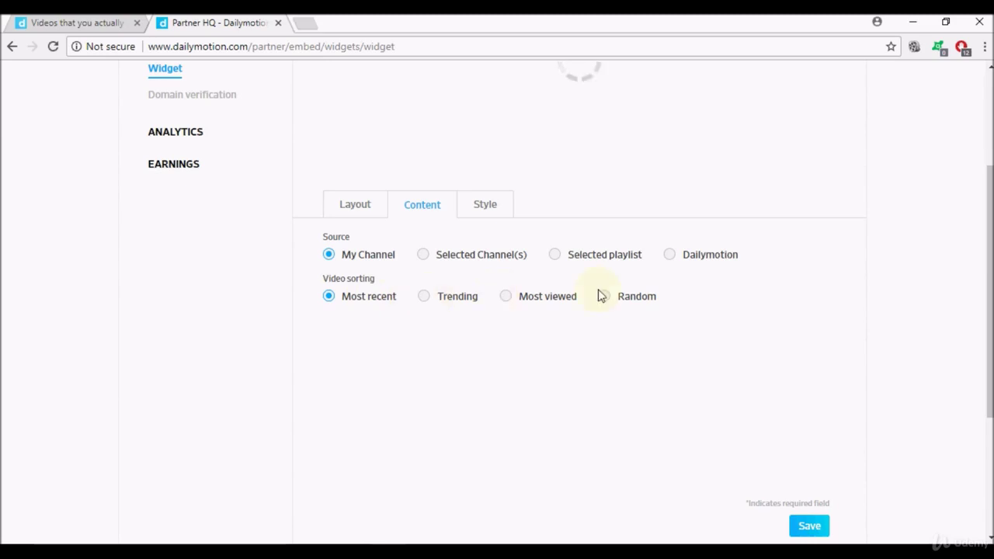
drag(988, 297, 988, 310)
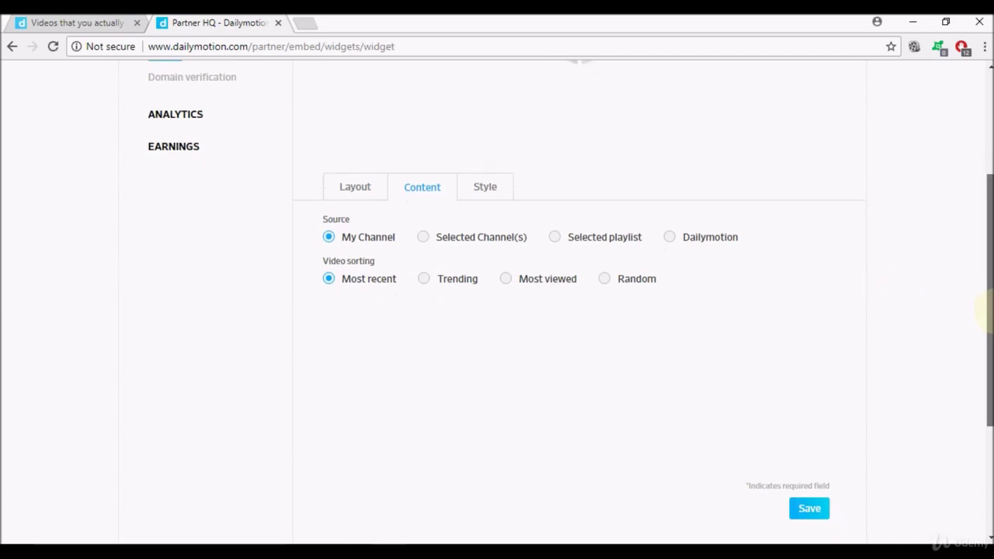
drag(988, 310, 988, 313)
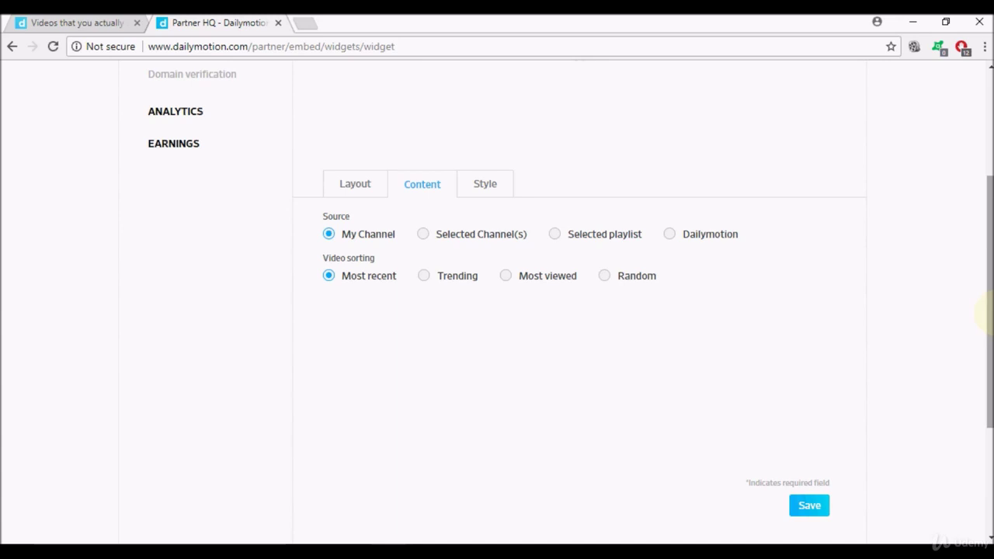
click(484, 191)
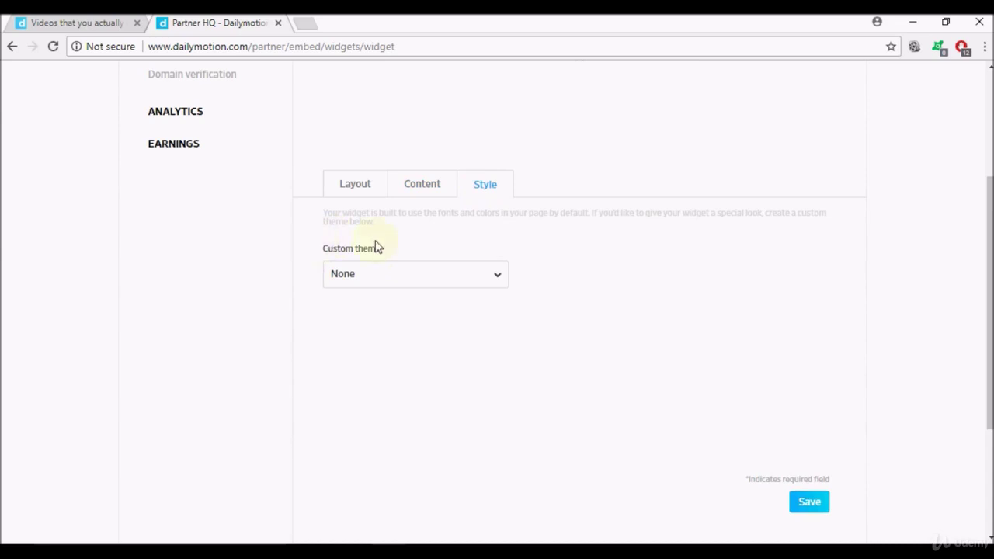
Keep the widget's custom theme set to None in the Style settings
click(499, 279)
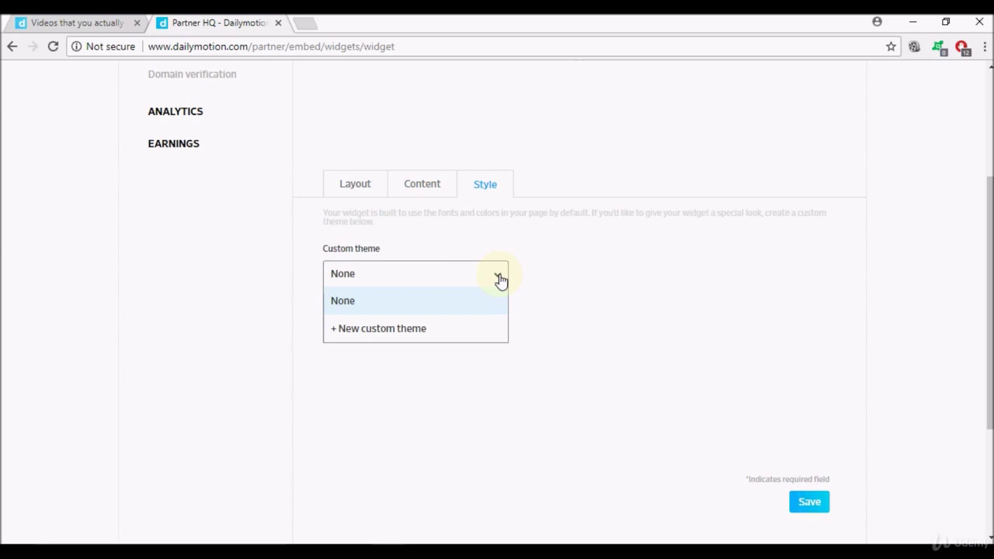
click(542, 261)
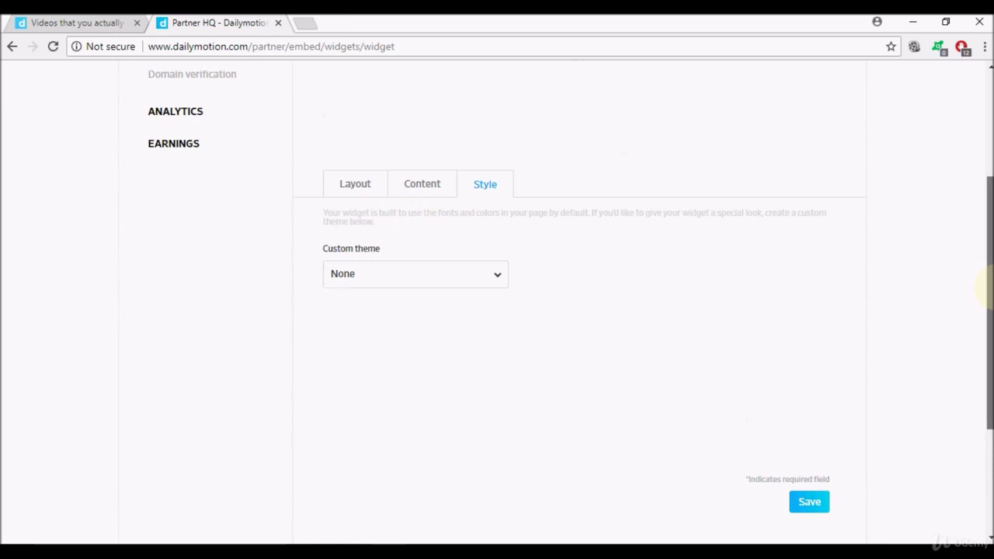
scroll(991, 334, down, 1)
Leave the widget editor and return to the widgets list showing New widget
scroll(991, 334, up, 1)
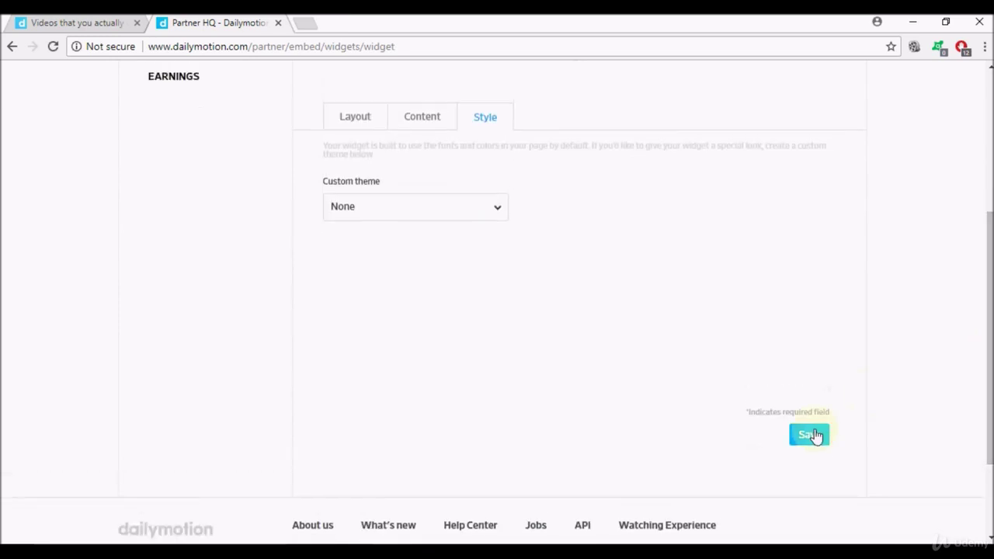
drag(988, 335, 988, 264)
click(373, 262)
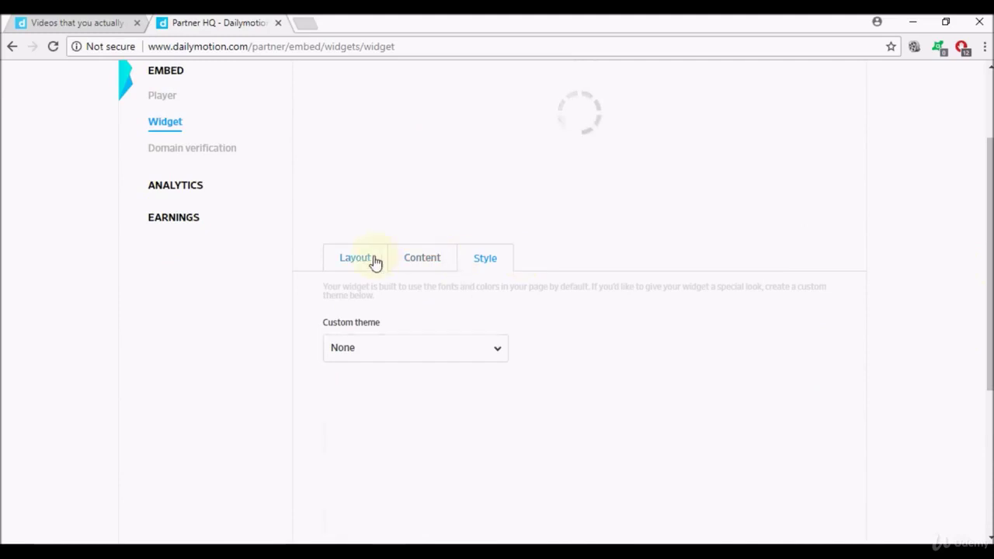
mouse_move(988, 245)
mouse_down()
mouse_move(988, 377)
mouse_move(988, 250)
mouse_up()
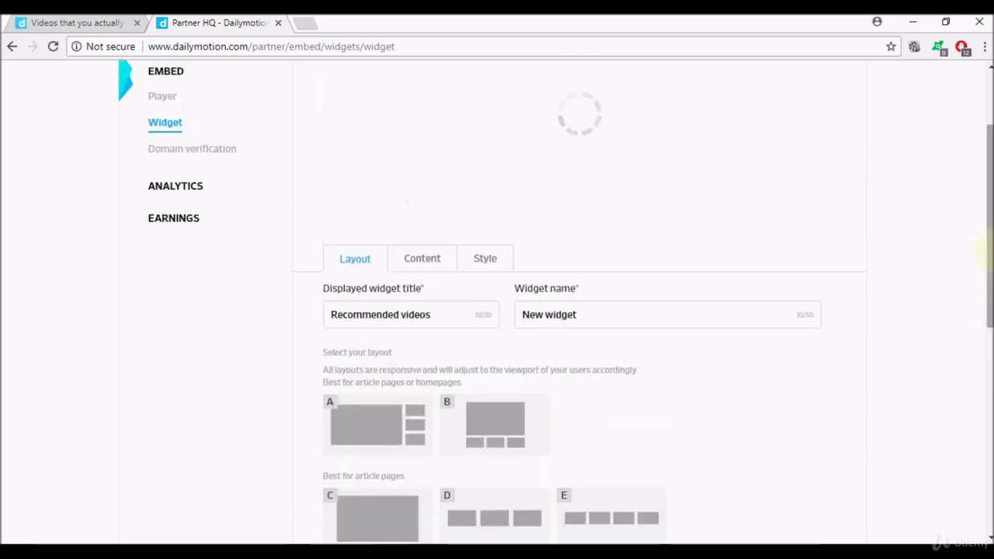
click(175, 125)
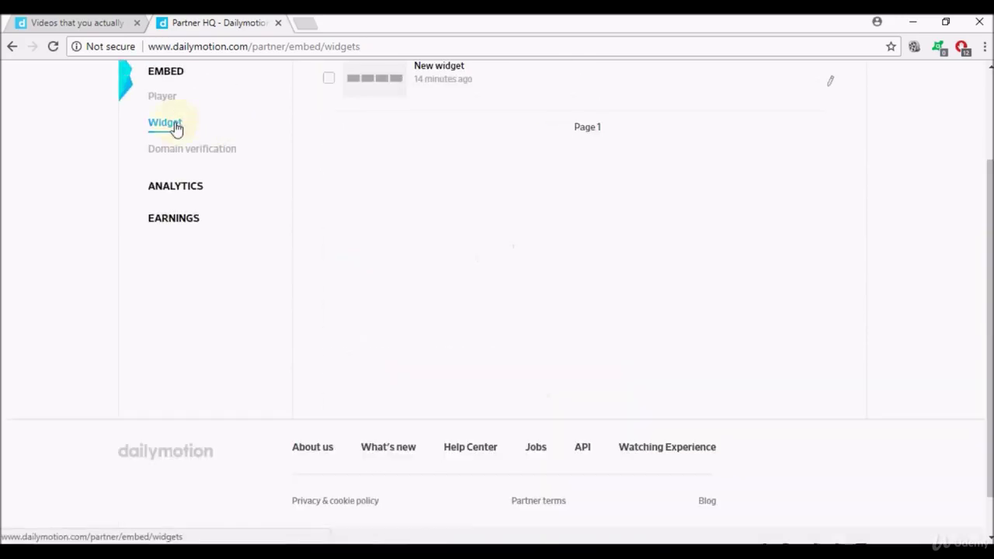
drag(988, 264, 787, 156)
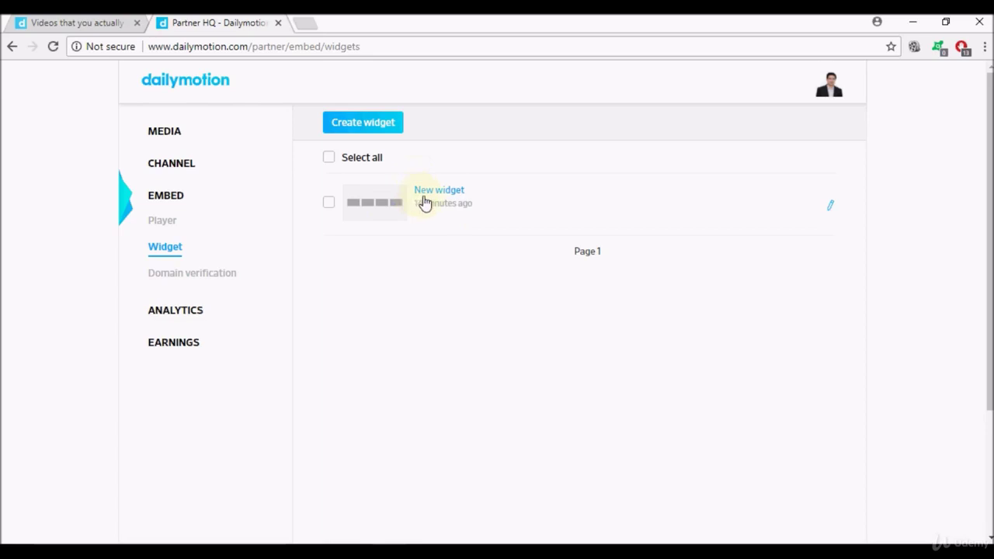
Reopen New widget and copy its dailymotion-widget embed code
click(829, 214)
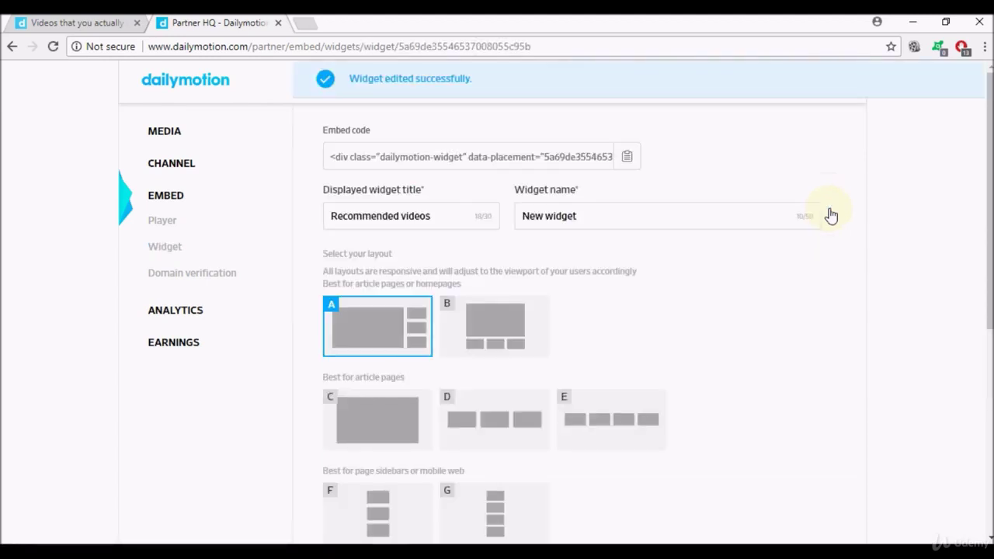
mouse_move(990, 237)
mouse_down()
mouse_move(989, 291)
mouse_move(988, 241)
mouse_move(988, 250)
mouse_up()
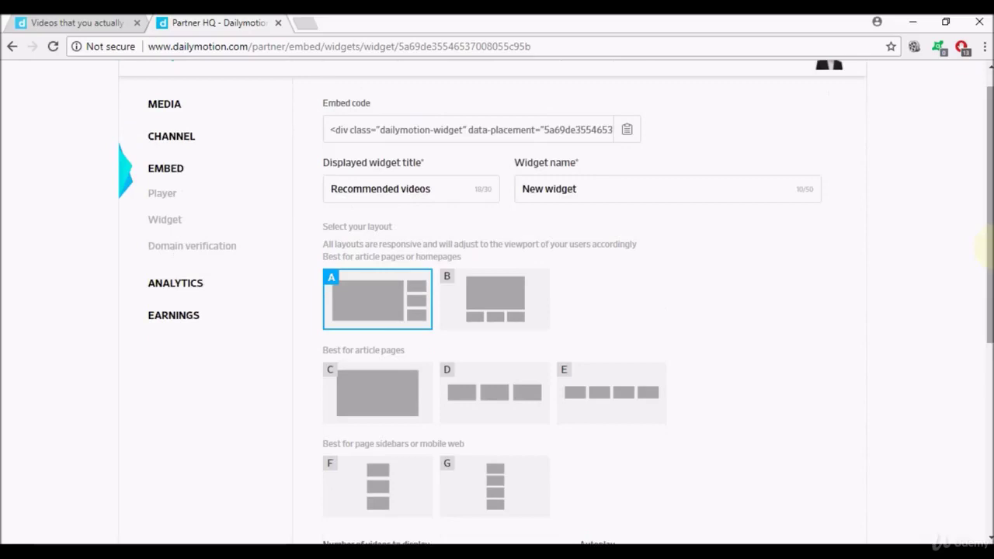
drag(988, 250, 988, 342)
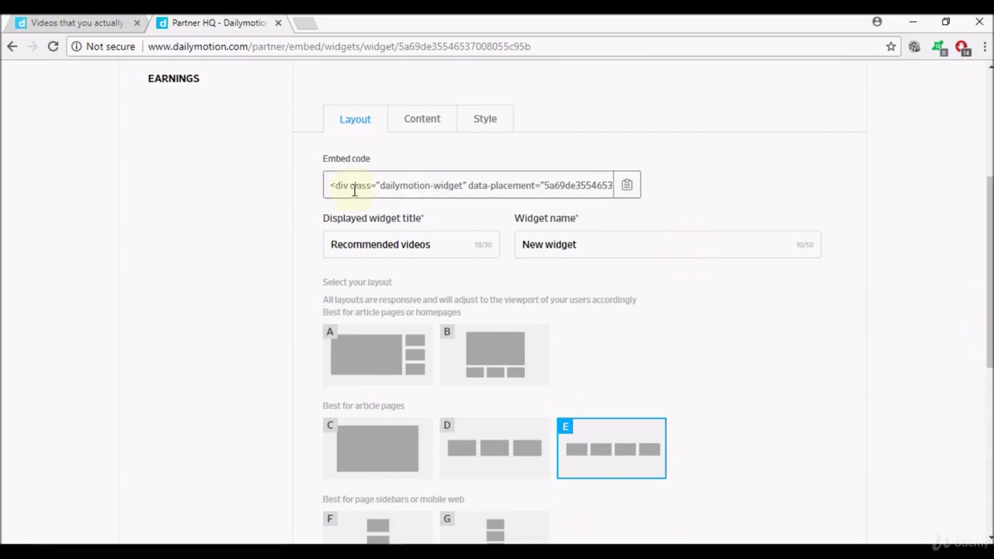
click(328, 186)
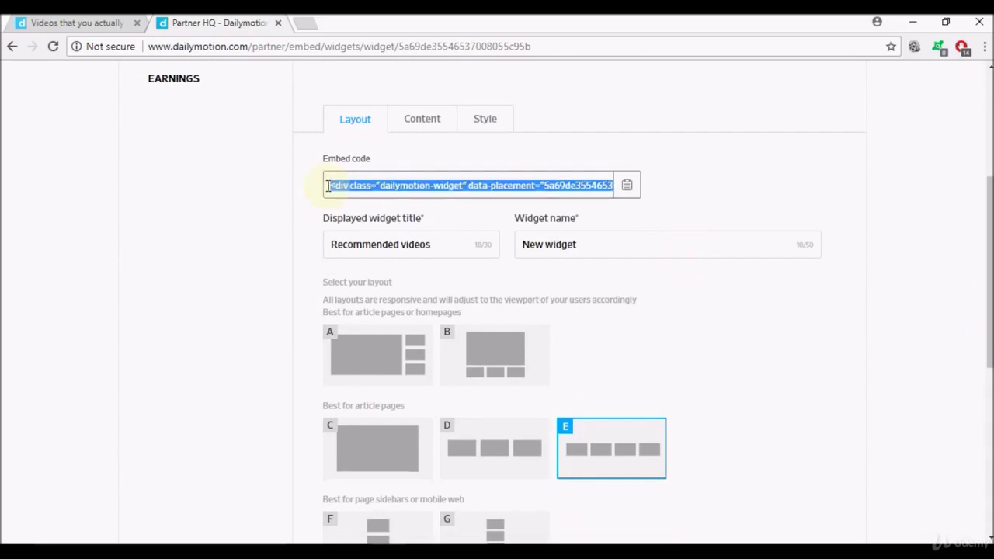
click(626, 190)
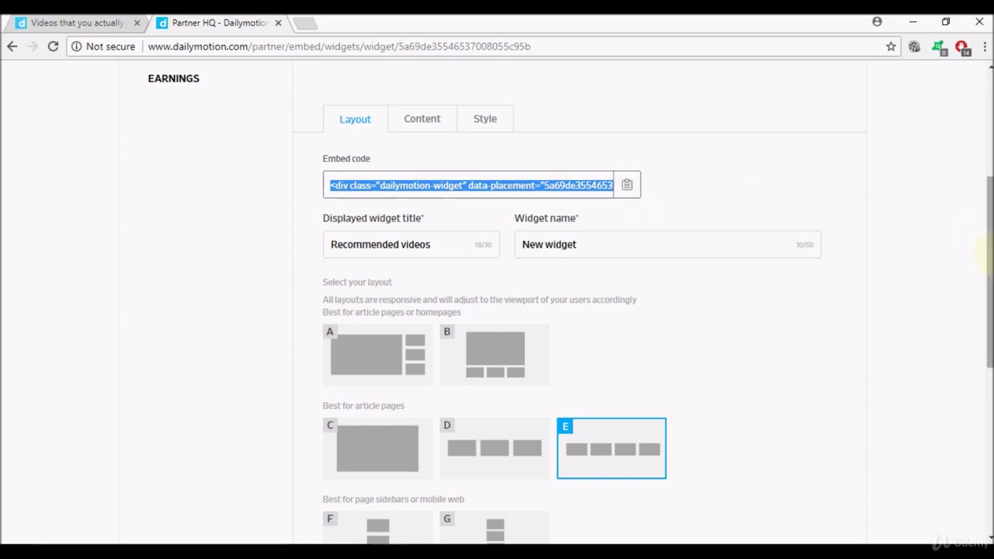
scroll(987, 221, up, 2)
Scroll through New widget's edit page, then go back to the widgets list
drag(991, 221, 988, 251)
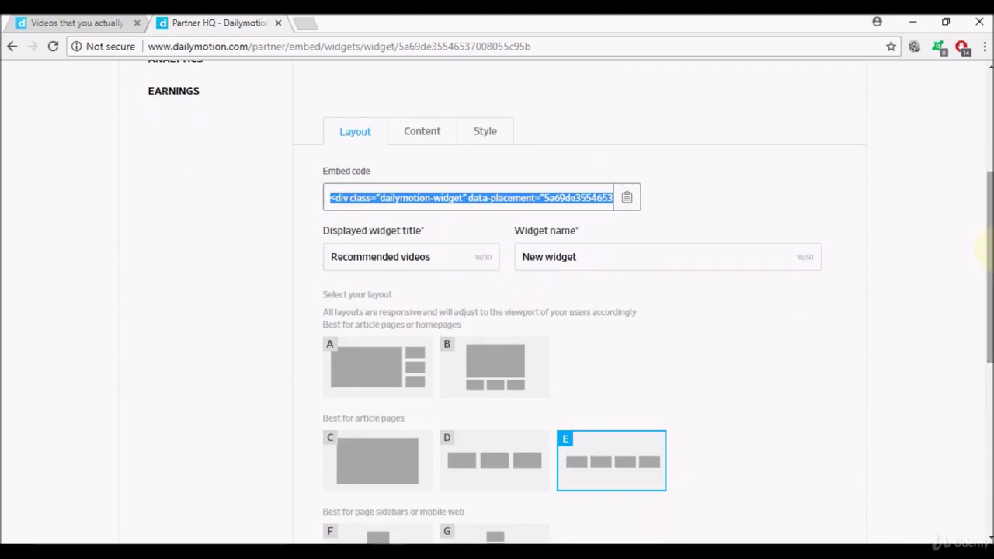
drag(990, 249, 989, 264)
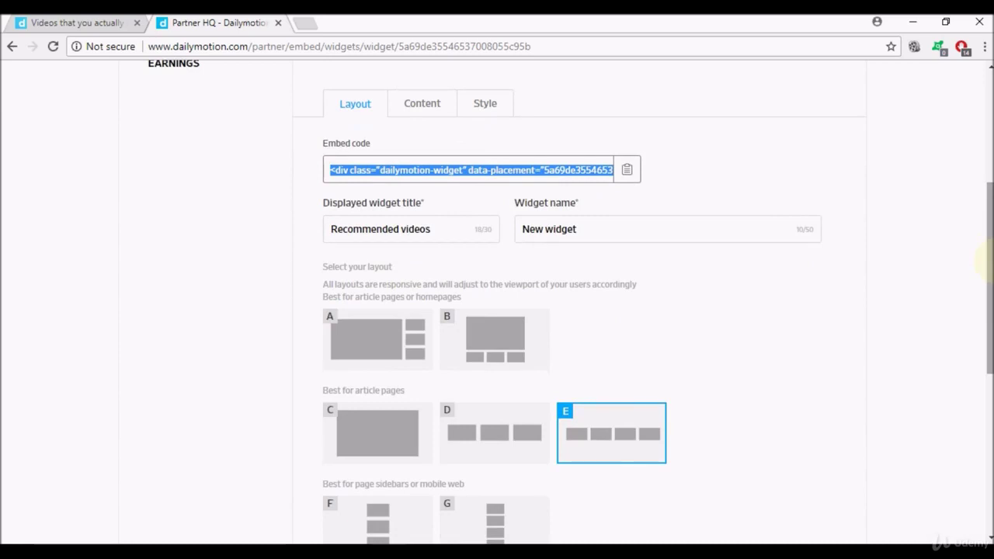
drag(989, 264, 989, 267)
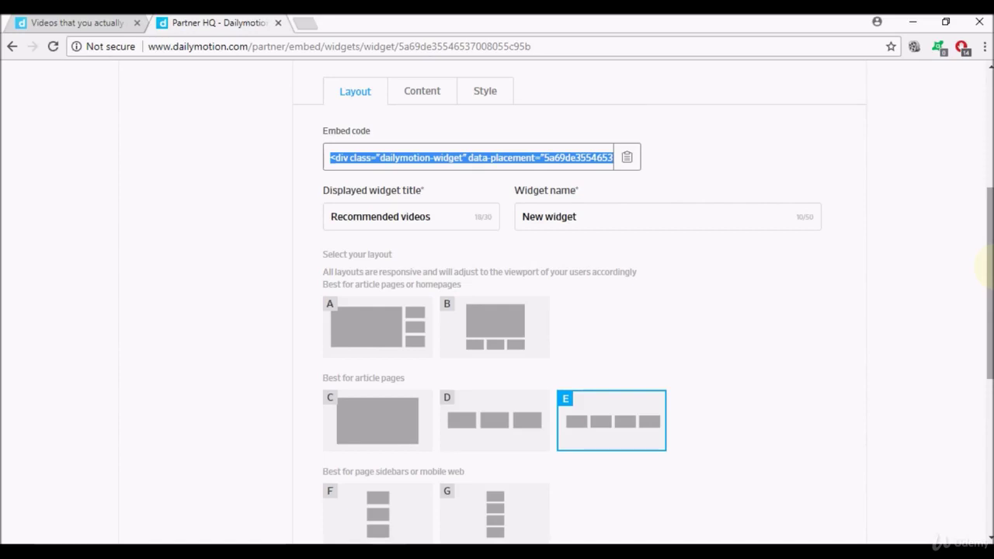
drag(990, 268, 987, 234)
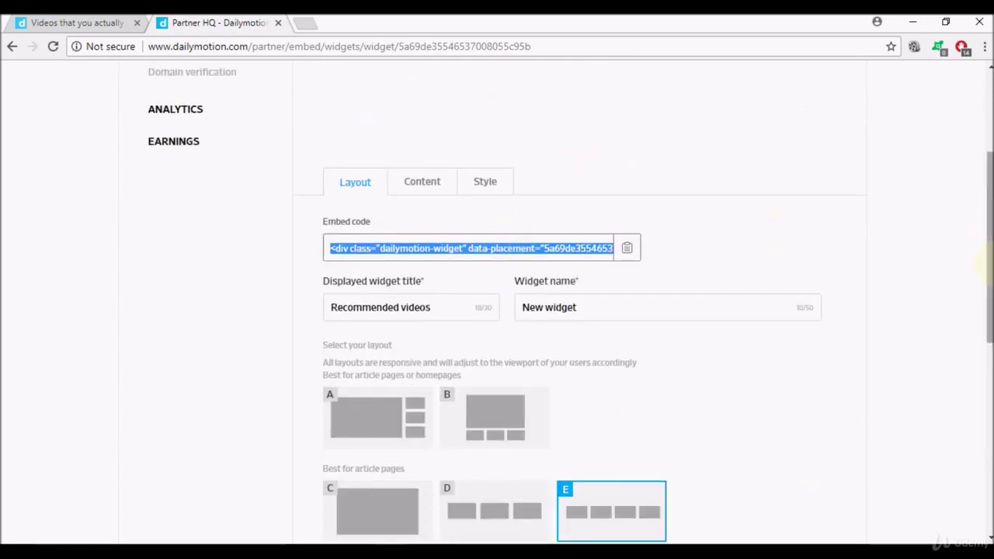
drag(989, 260, 990, 205)
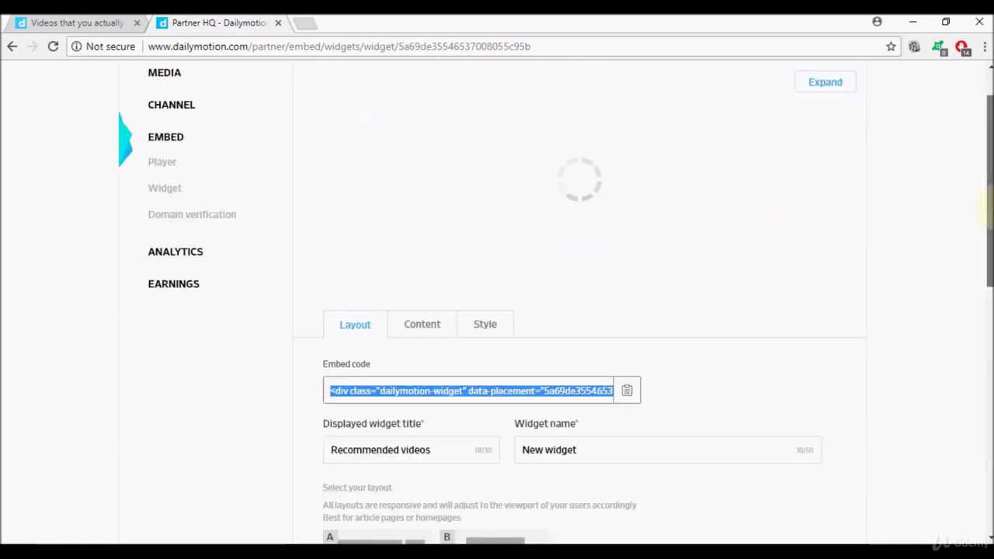
click(178, 192)
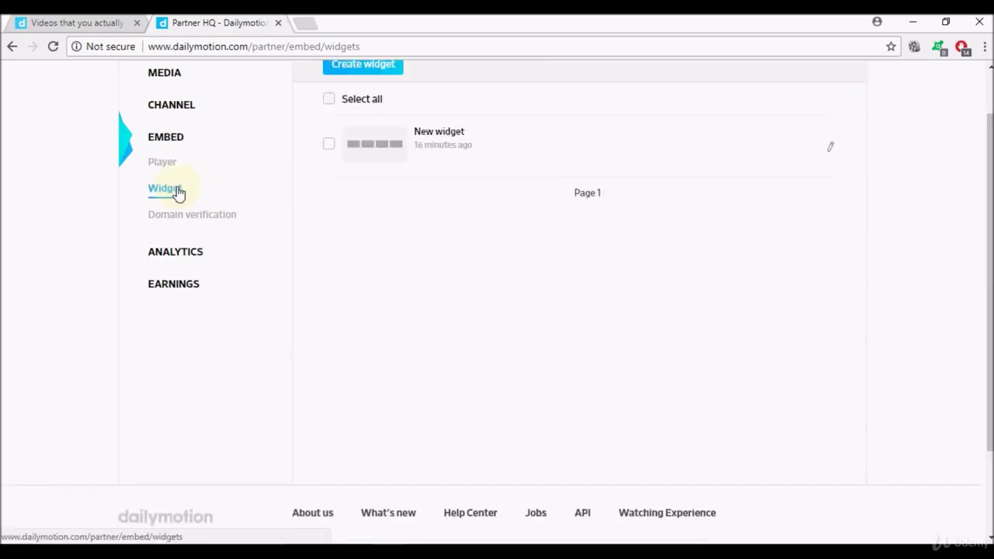
Tick the New widget row, then go to Domain verification under Embed in the sidebar
drag(989, 317, 988, 235)
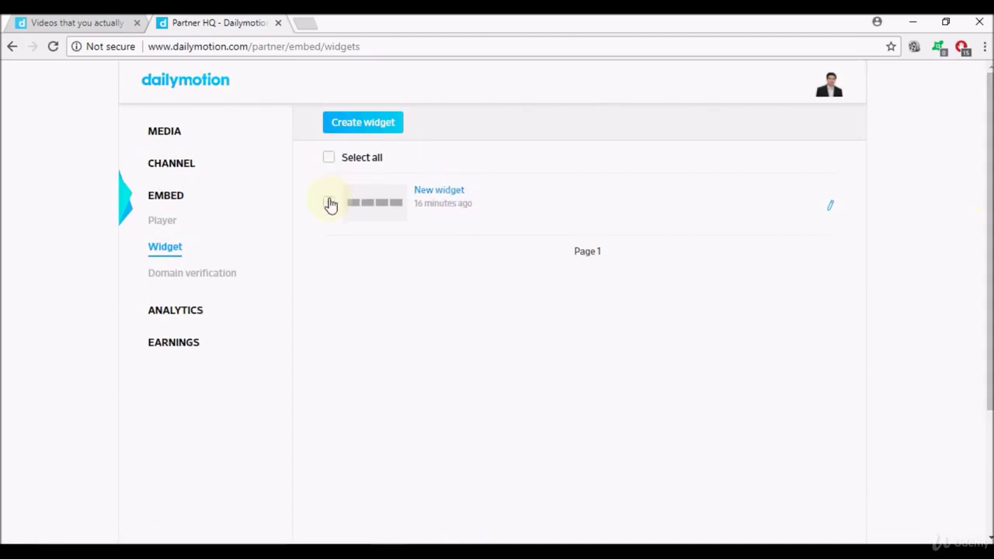
click(329, 204)
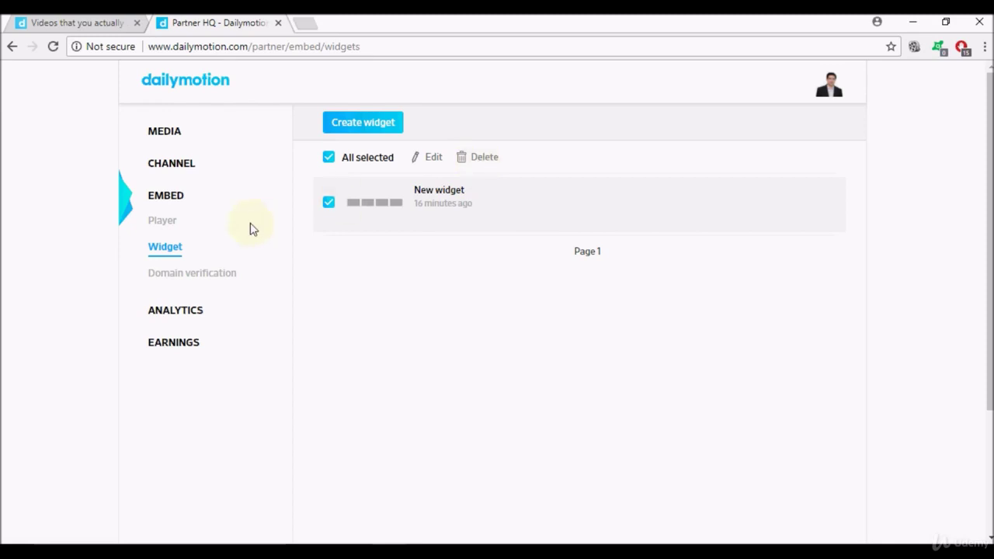
click(191, 274)
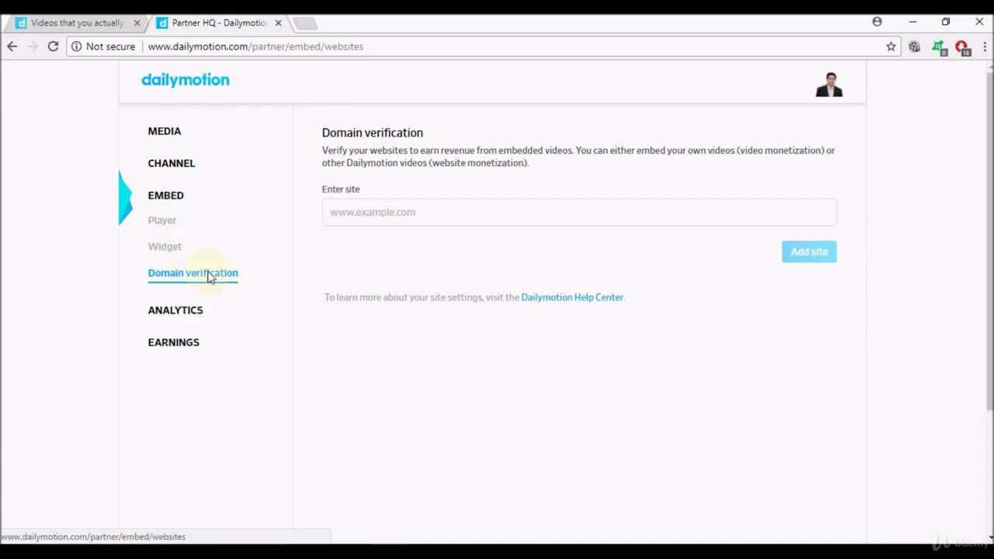
click(362, 215)
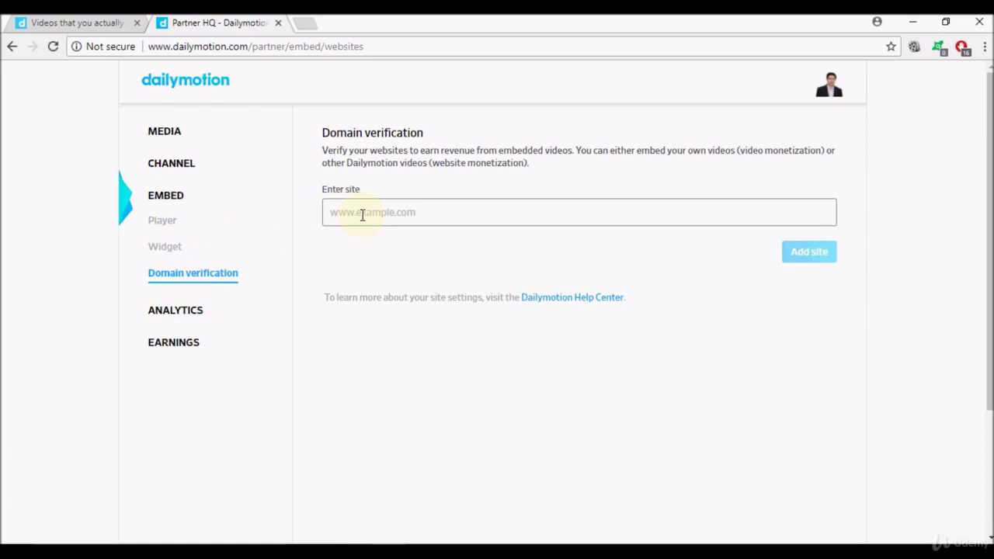